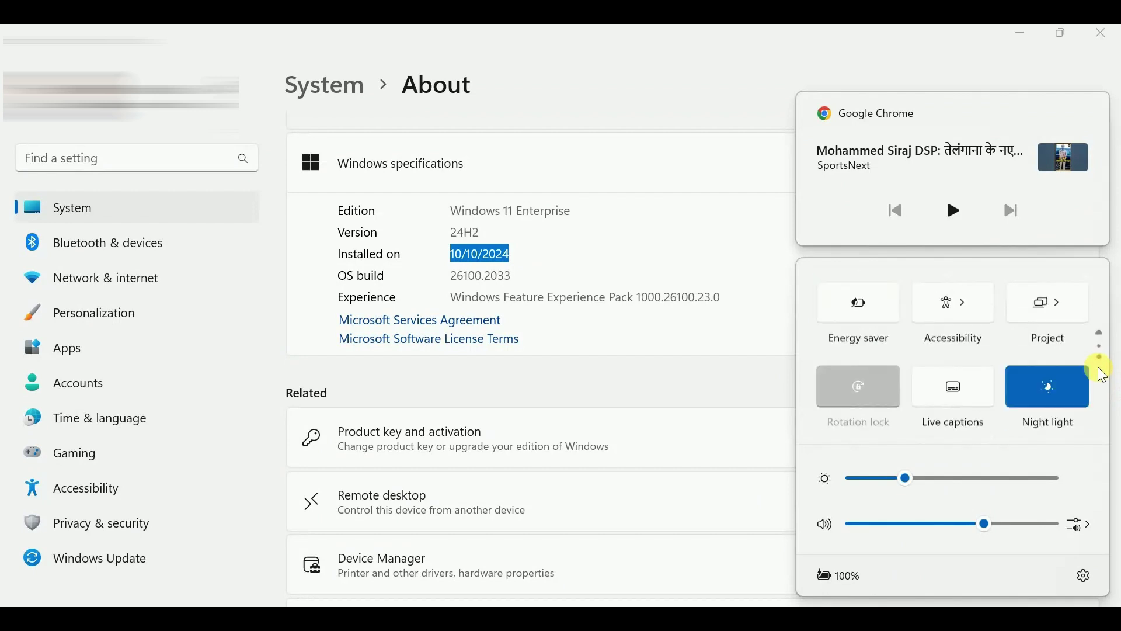
- Scroll through the Quick Settings tiles, then dismiss the flyout to return to Settings
scroll(1094, 363, up, 2)
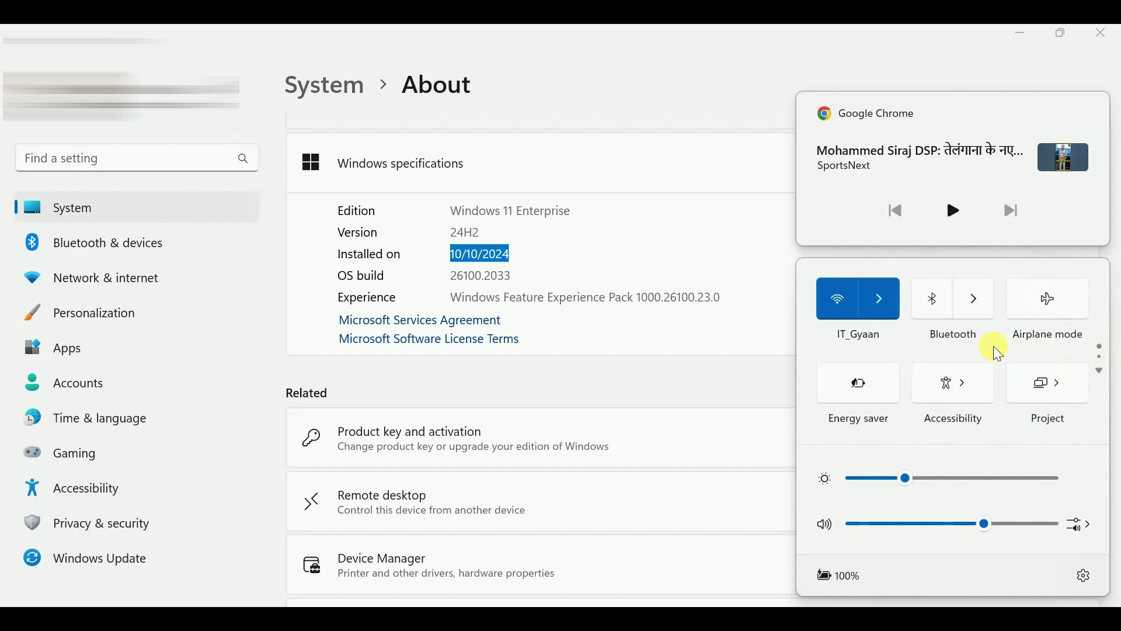
scroll(996, 351, down, 2)
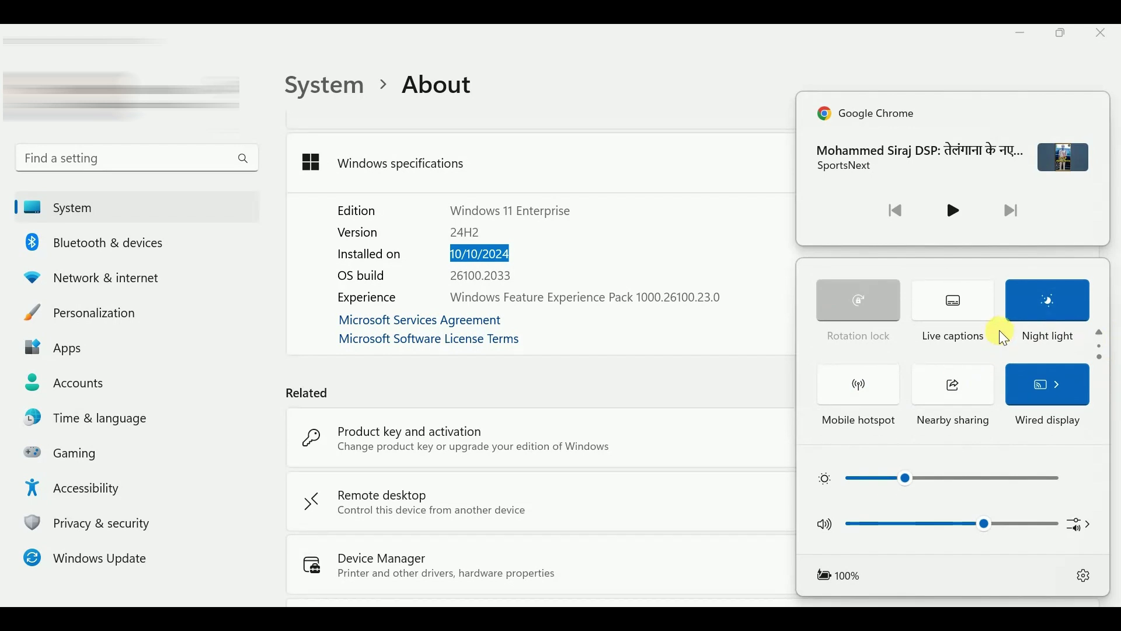
scroll(1001, 333, up, 2)
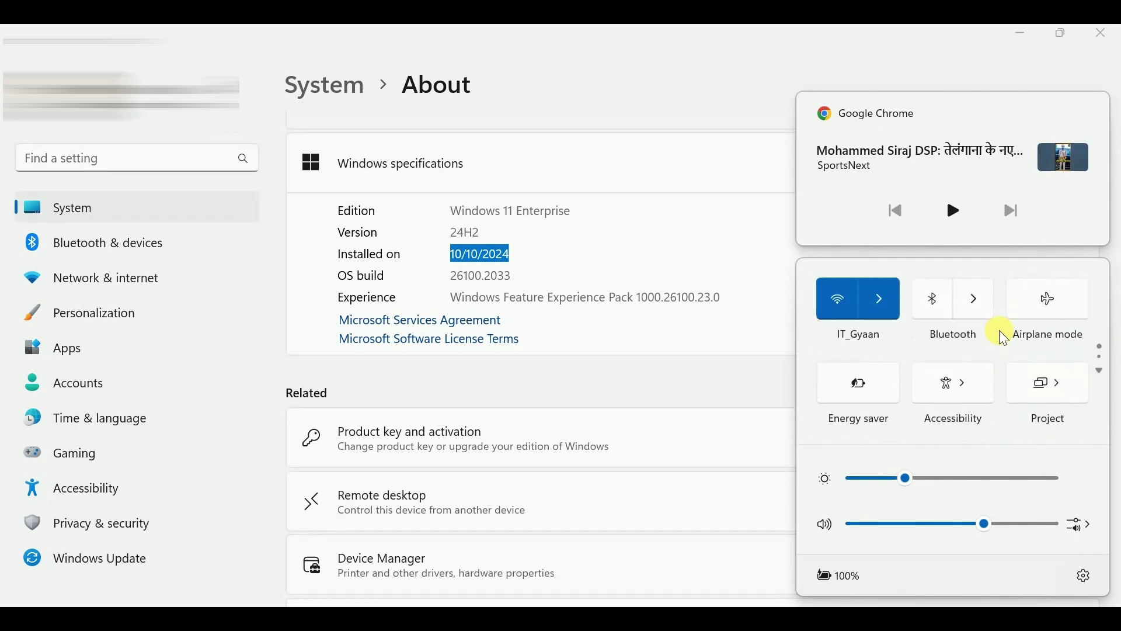
click(643, 116)
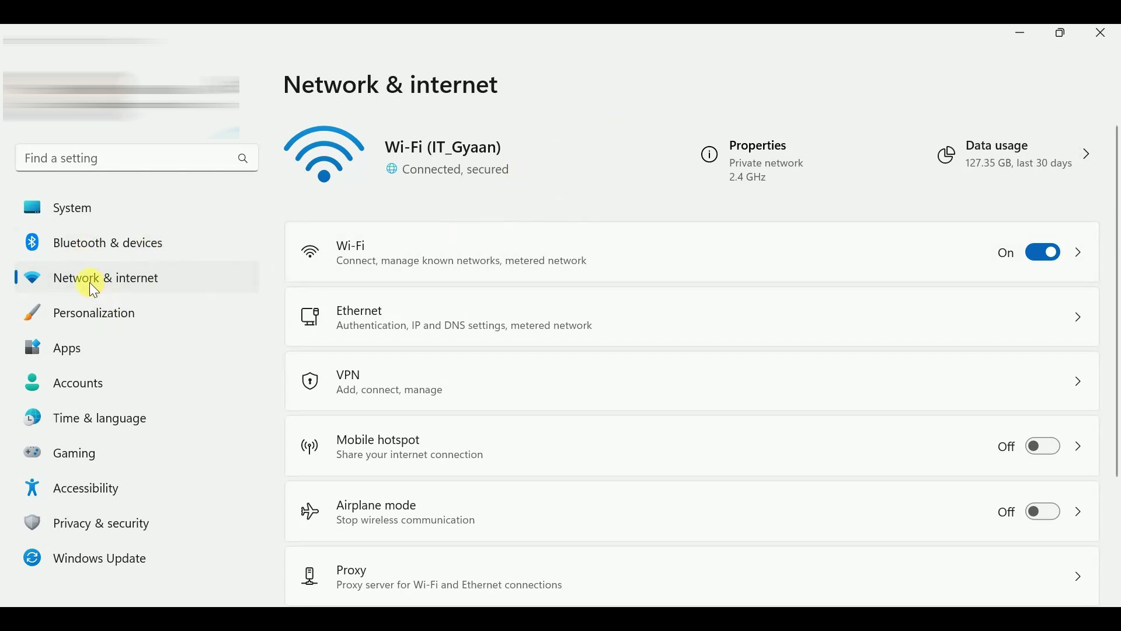
- Reveal the IT_Gyaan Wi-Fi password and QR code with admin credentials, then close that window
click(670, 257)
click(473, 216)
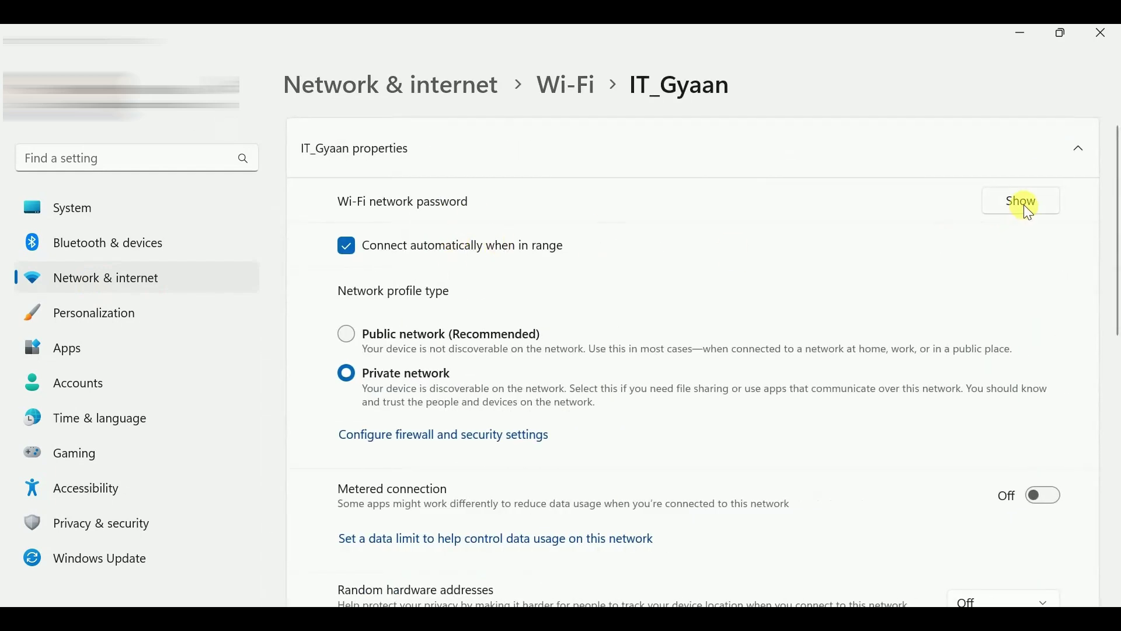
click(1021, 204)
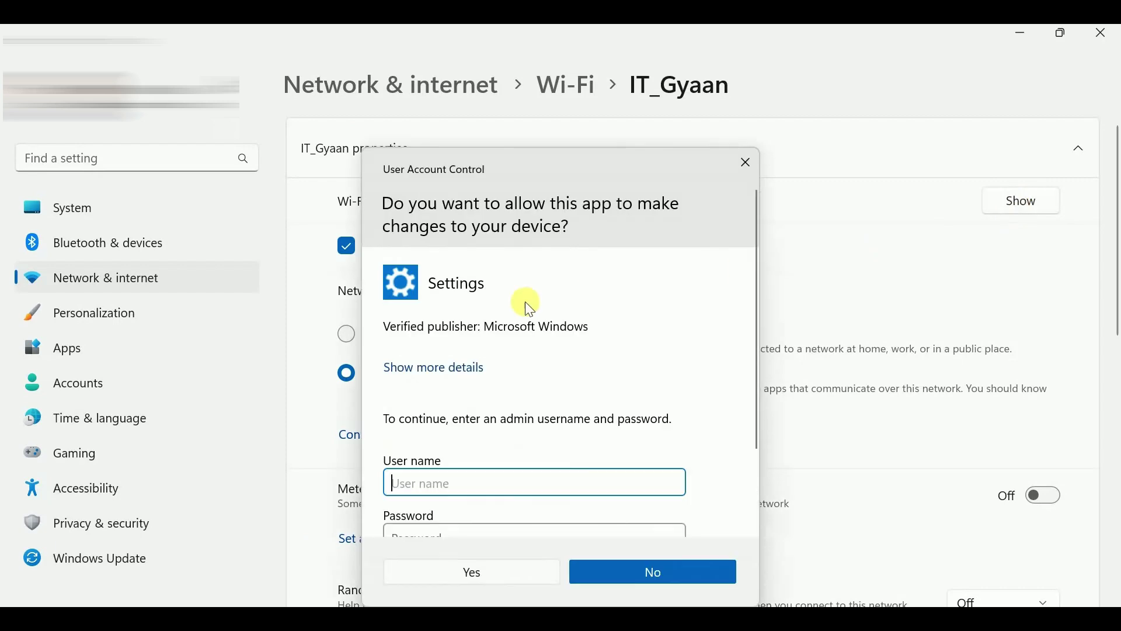
text(admkumarmit)
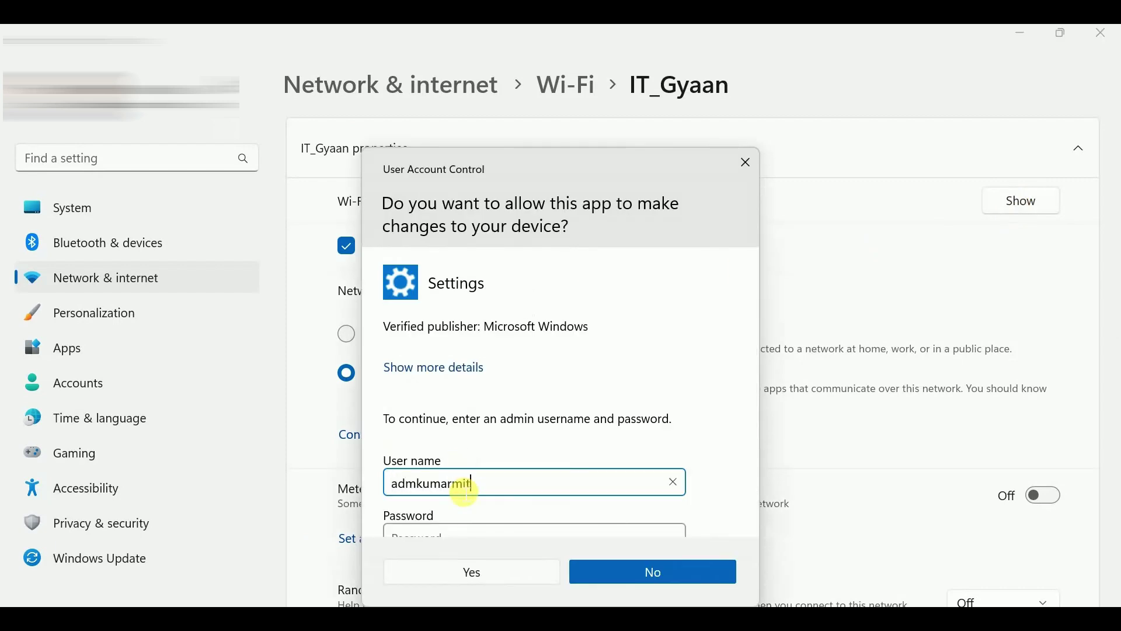
key(Tab)
key(ctrl+v)
key(Return)
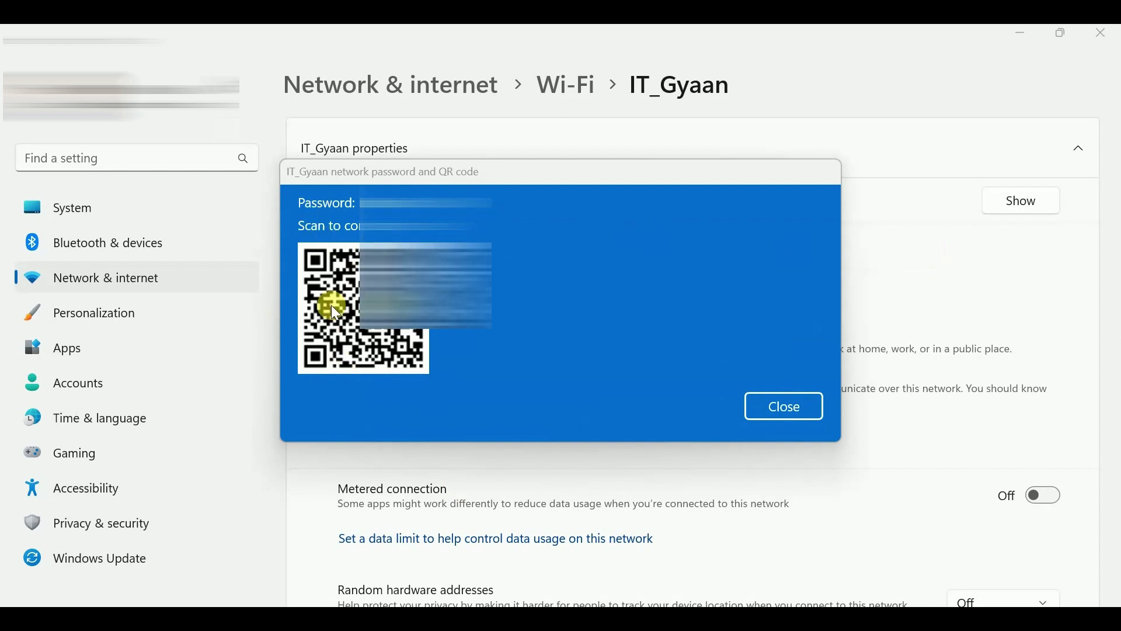
click(790, 409)
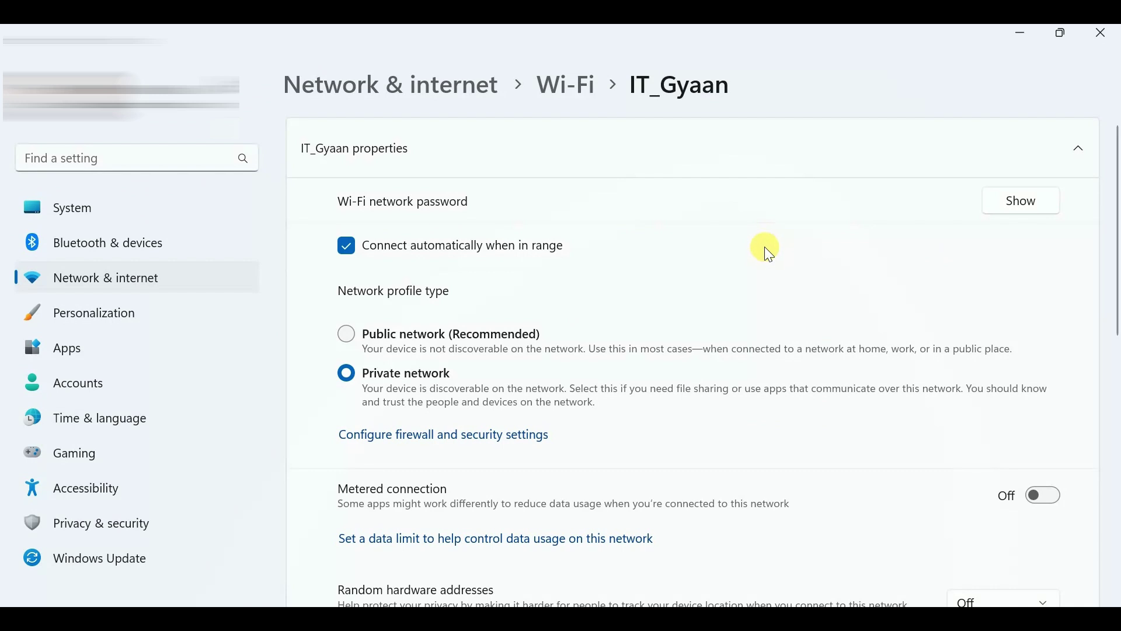
key(super+a)
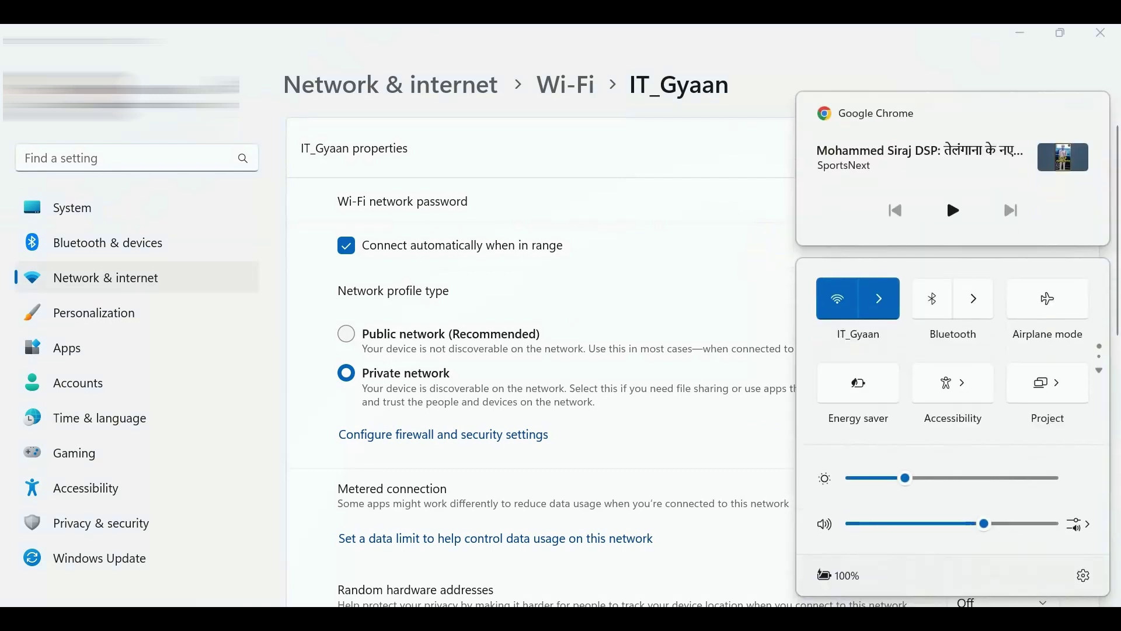
scroll(987, 365, down, 1)
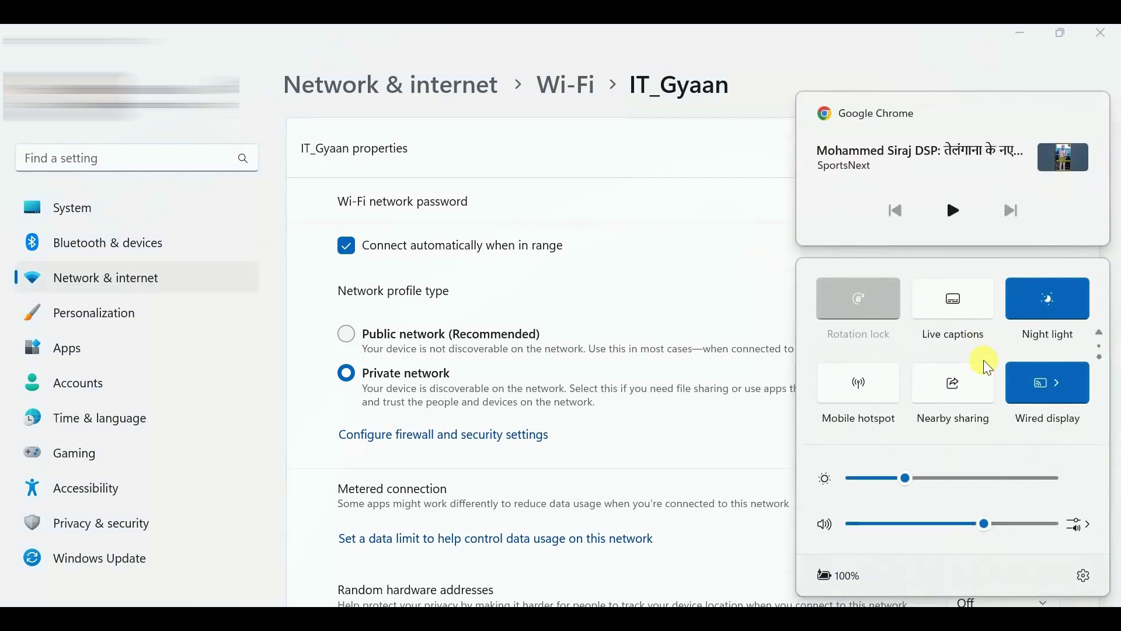
click(953, 302)
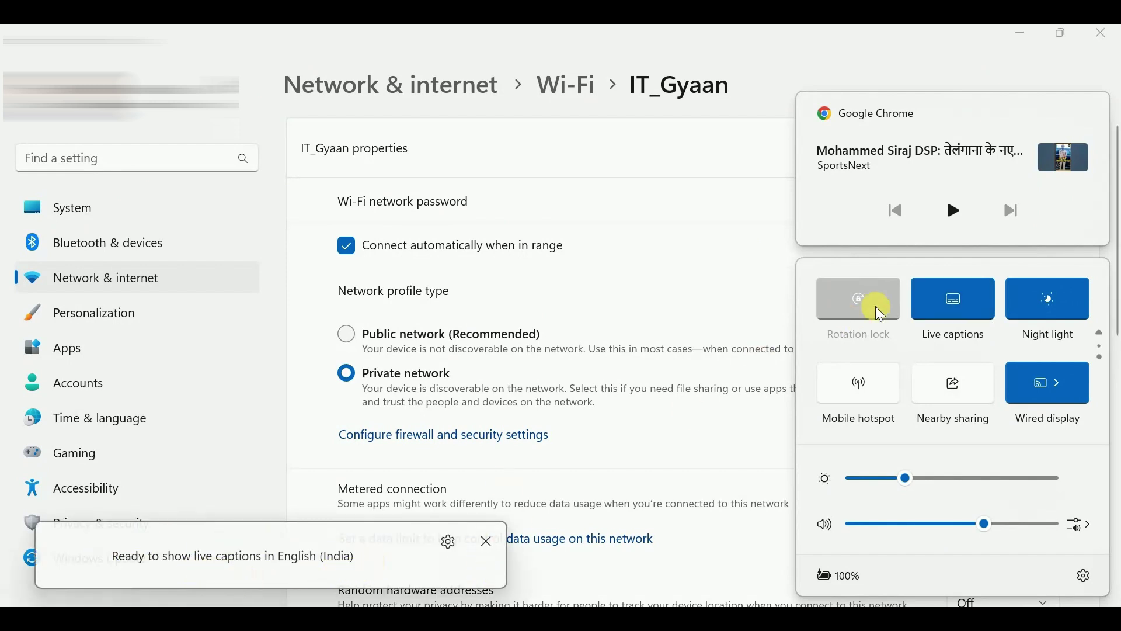
click(957, 299)
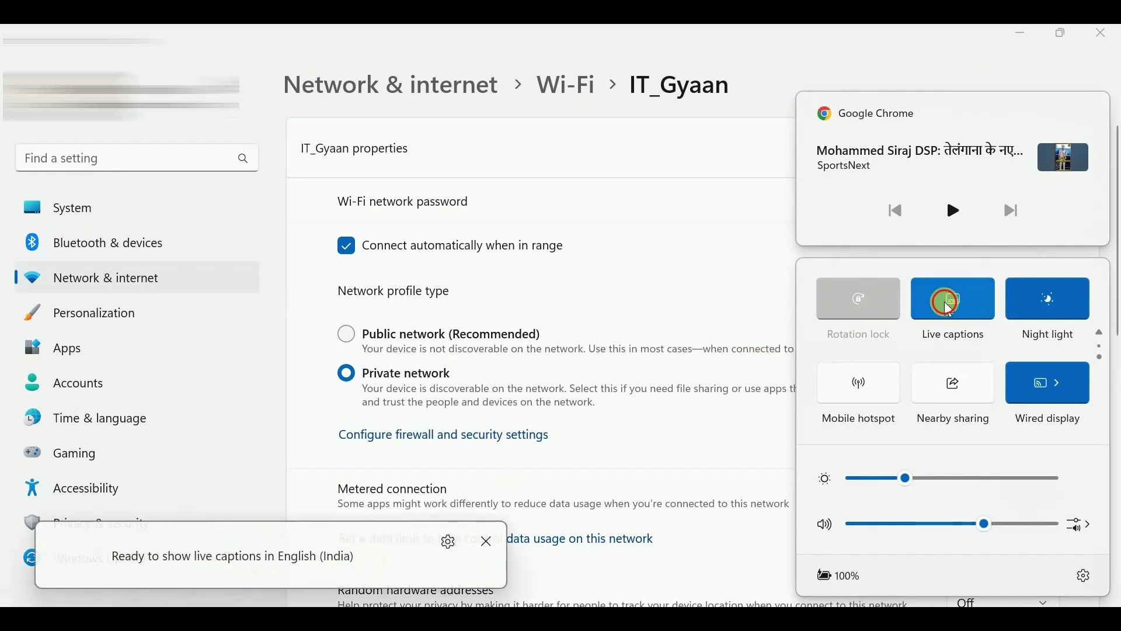
click(775, 79)
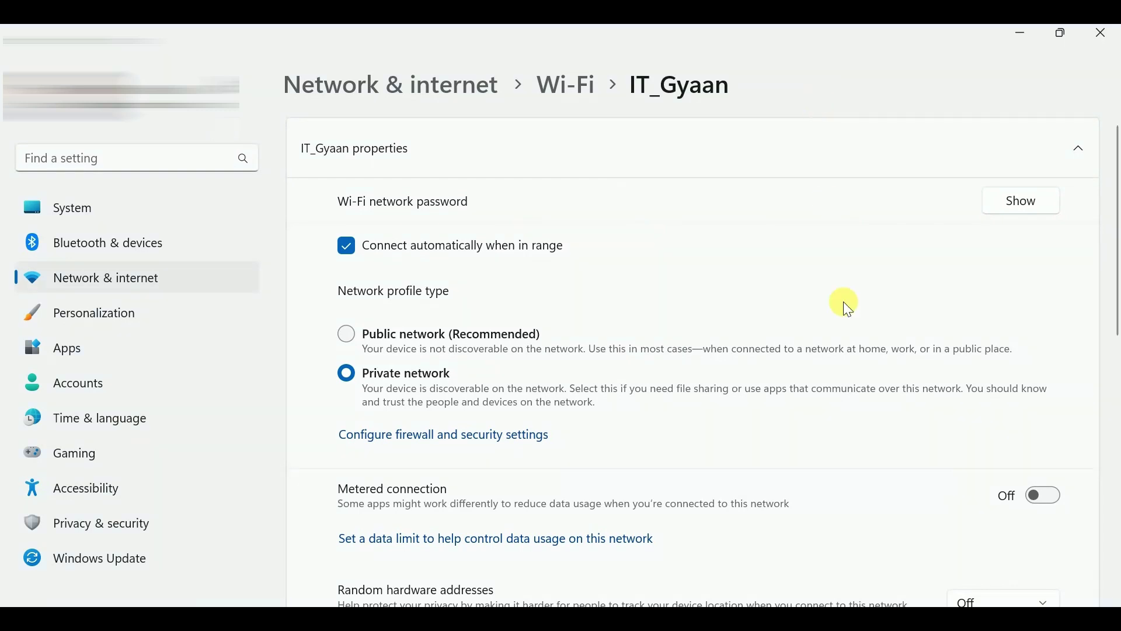
key(super+a)
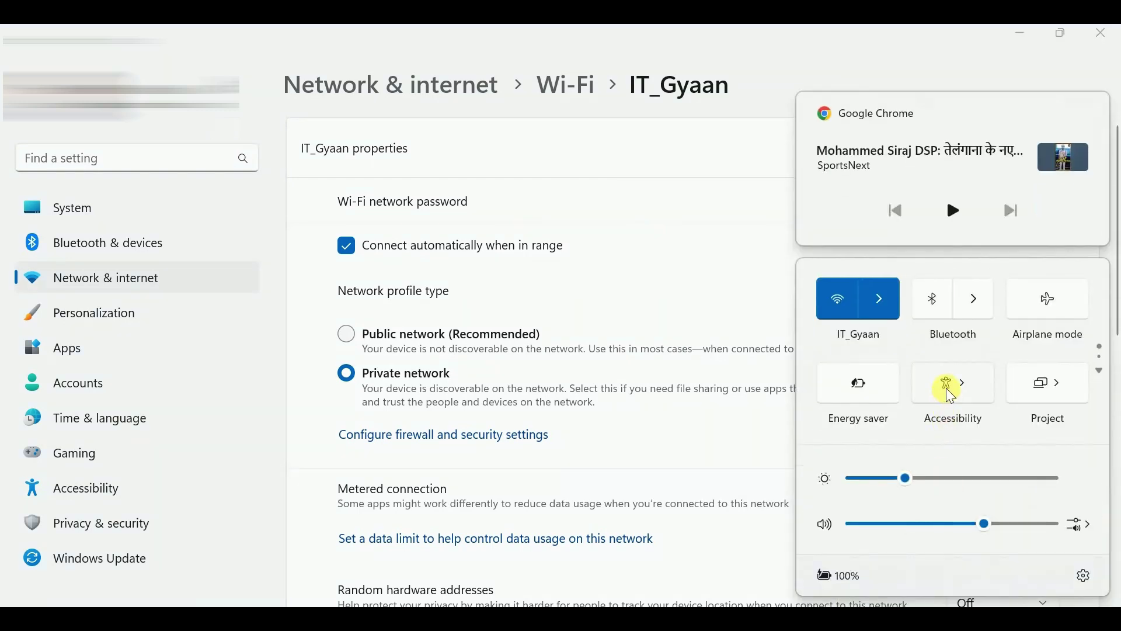
click(883, 394)
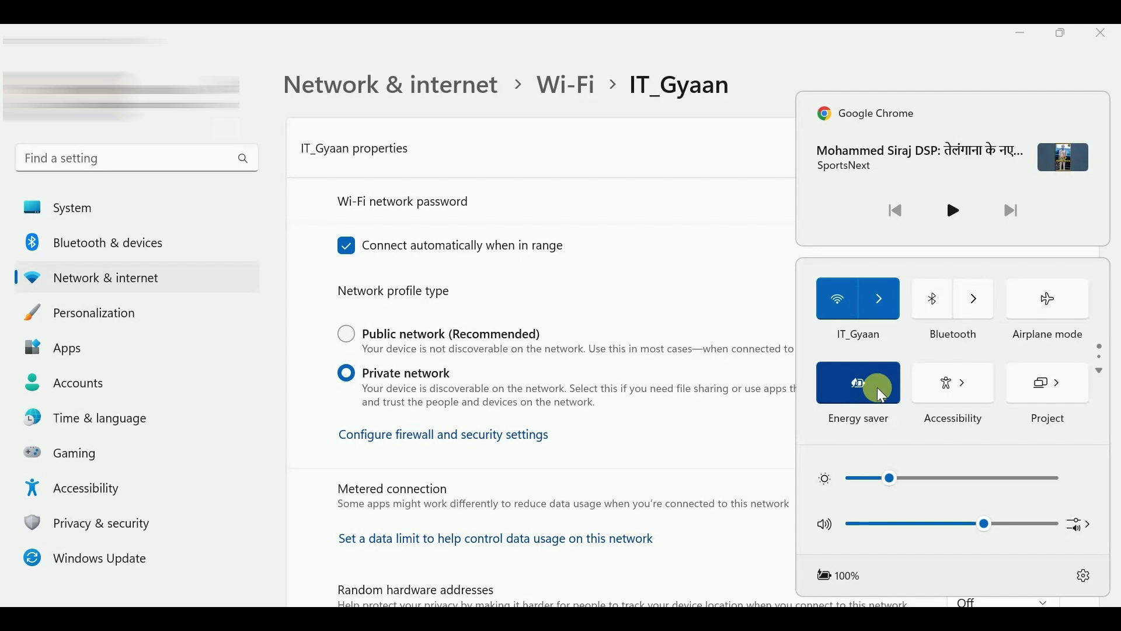
click(882, 395)
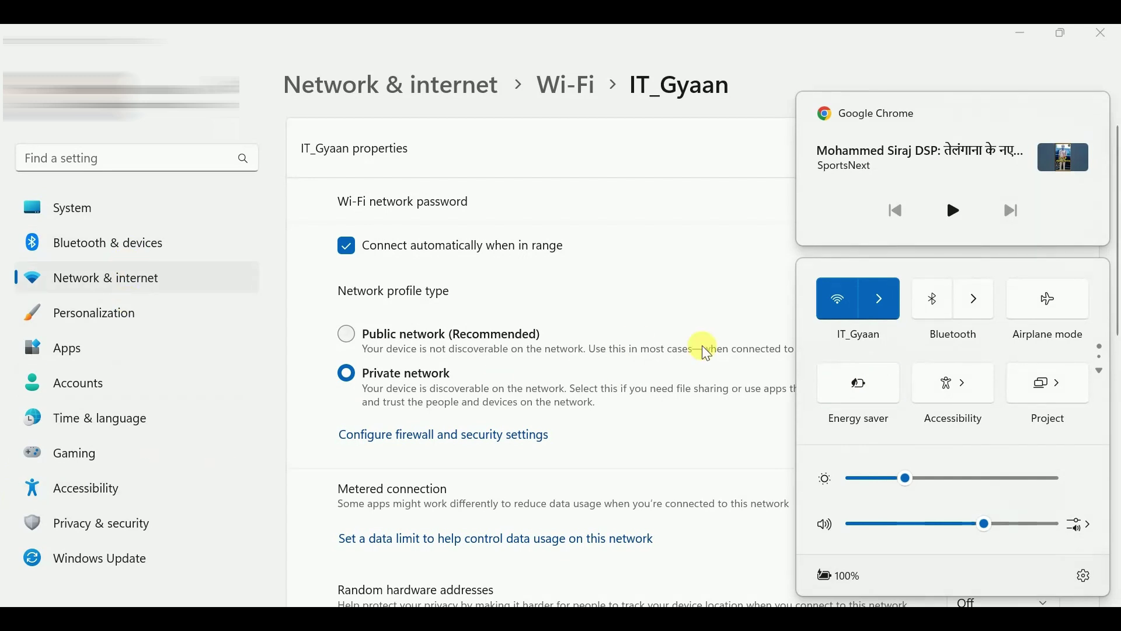
click(771, 54)
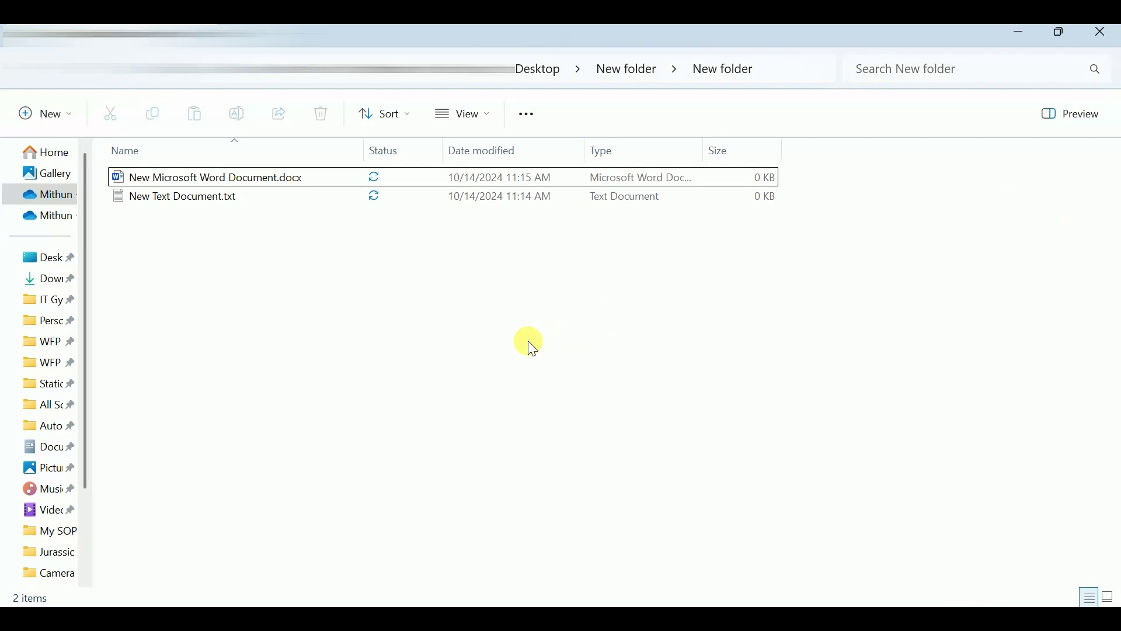
- Drag the Word document onto the outer New folder breadcrumb, then go back up to it
right_click(272, 174)
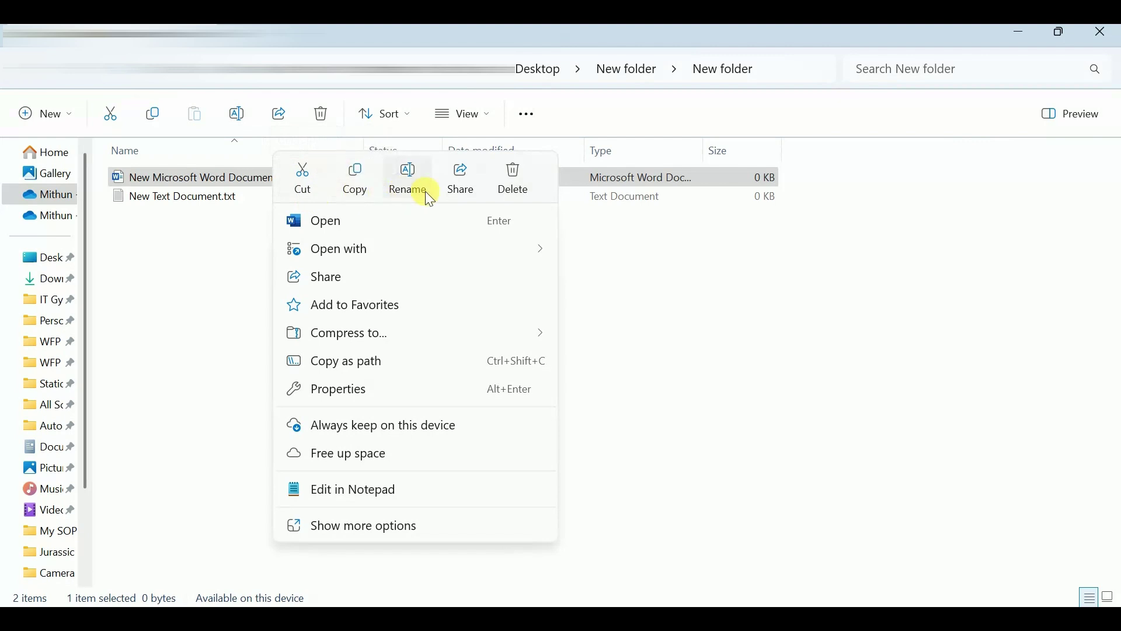
click(738, 411)
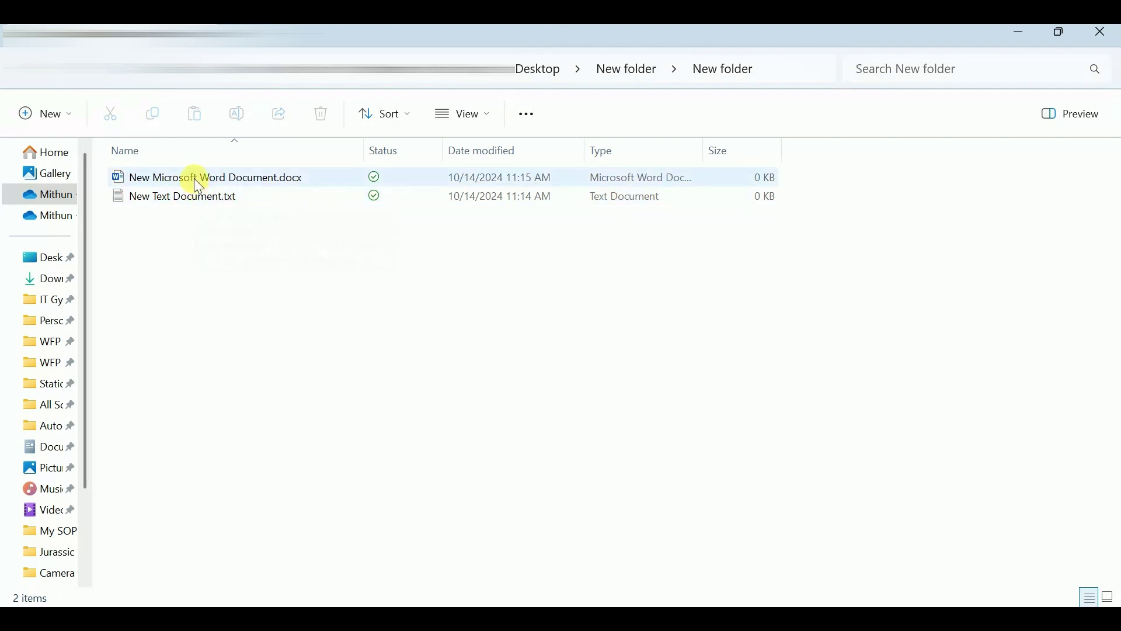
mouse_move(195, 179)
drag(234, 188, 536, 75)
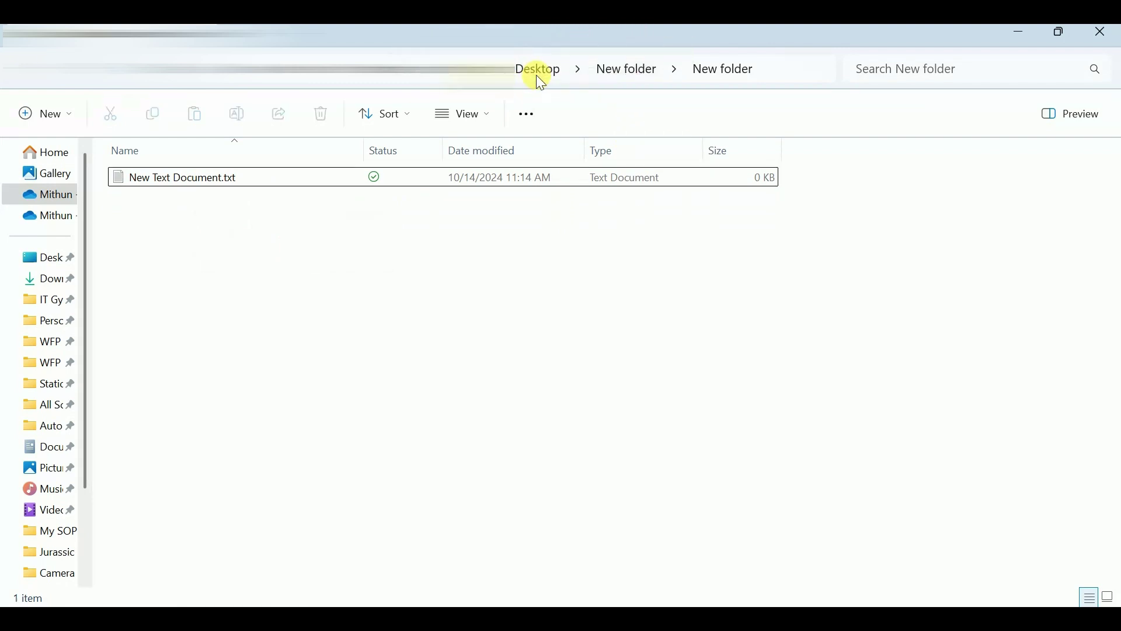
click(199, 180)
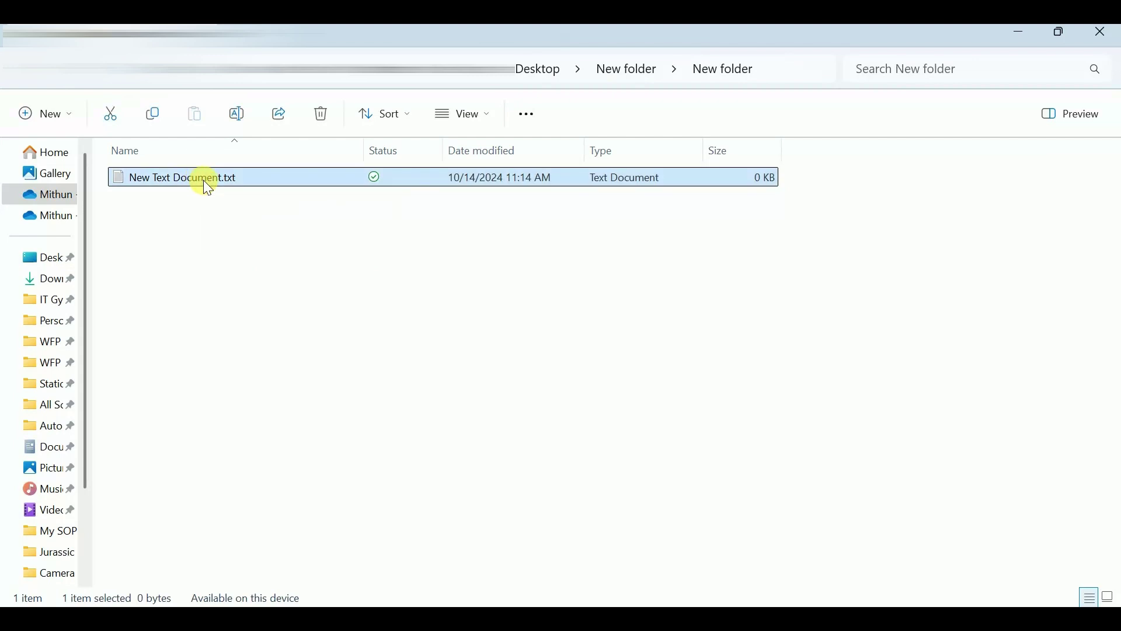
click(611, 72)
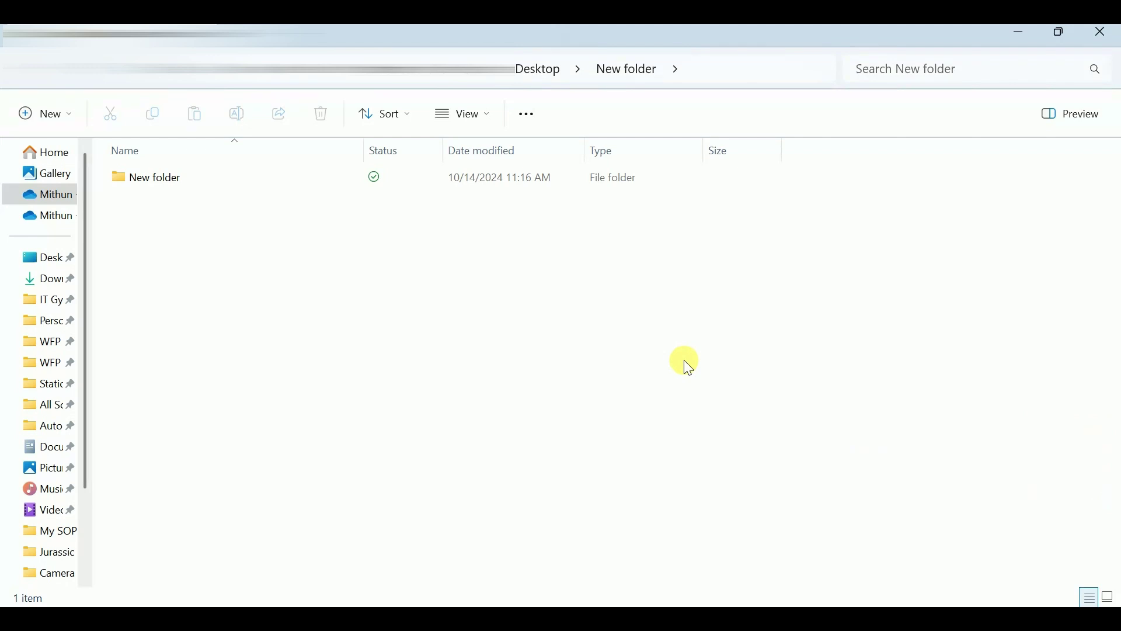
- Launch Command Prompt via a cmd search and run sudo, which reports it is disabled
key(super)
text(cmd)
key(Return)
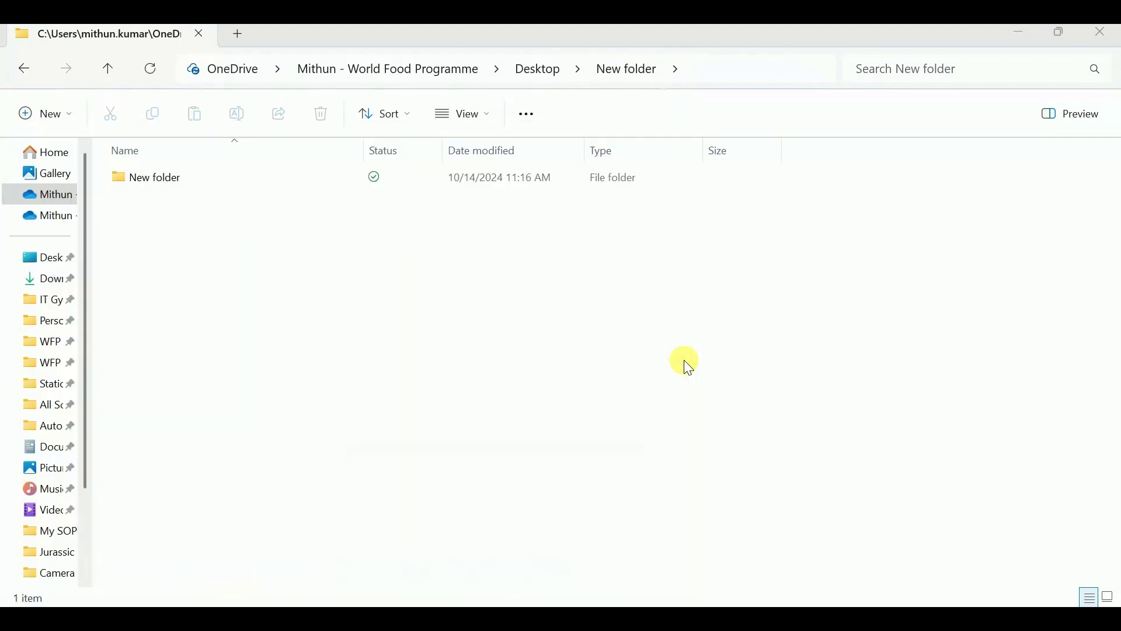
text(sud)
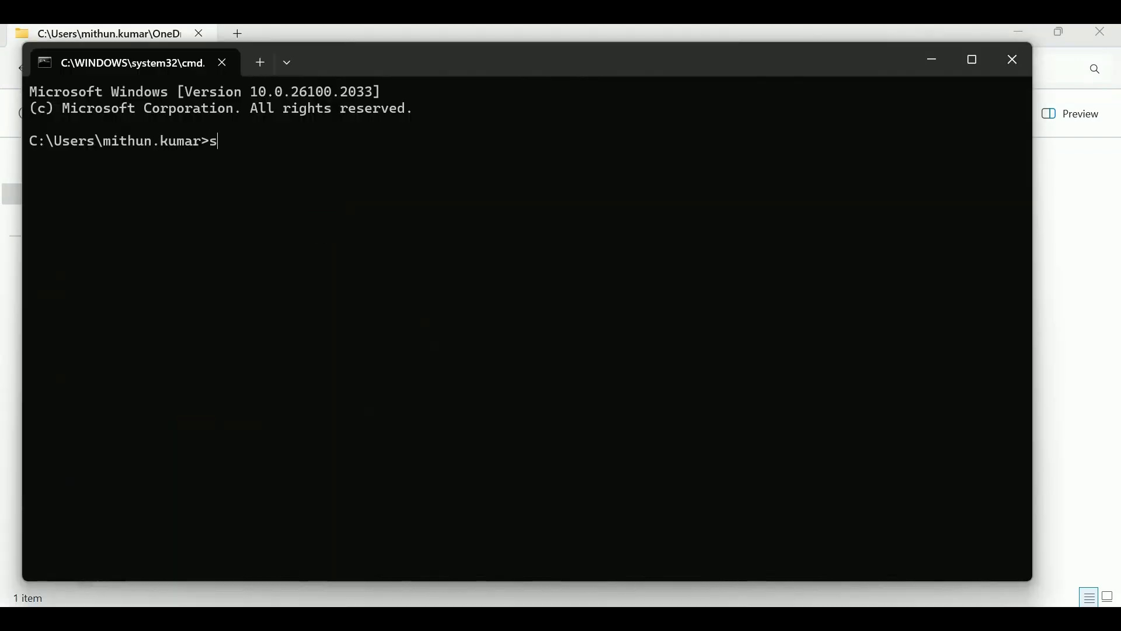
text(o)
key(Return)
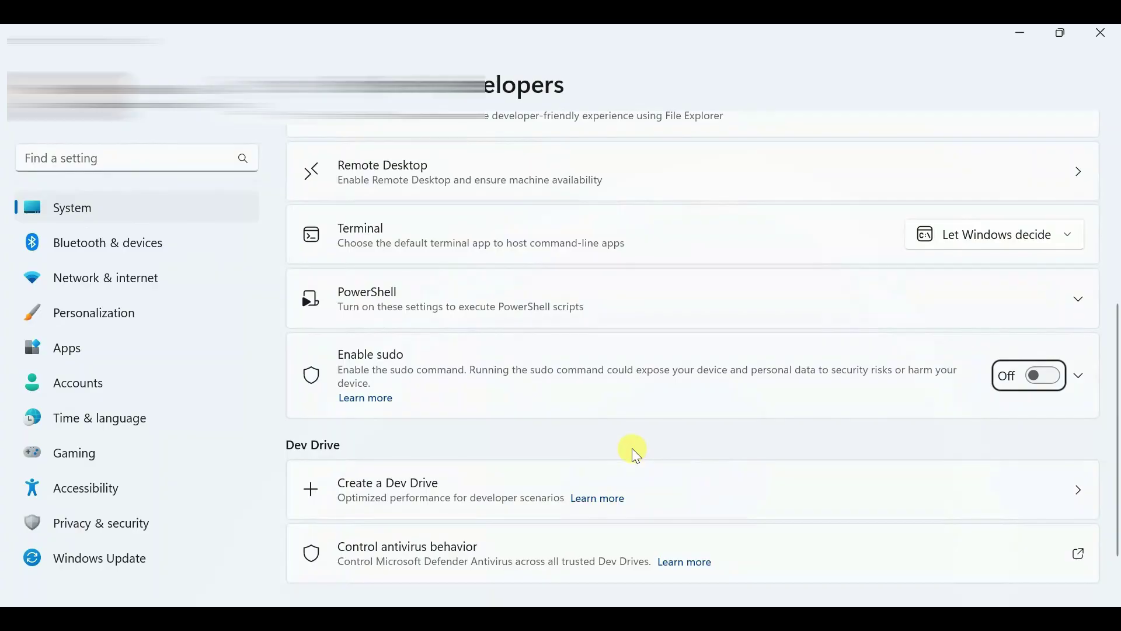
- Leave Enable sudo switched off and minimize Settings to bring File Explorer back
click(1056, 373)
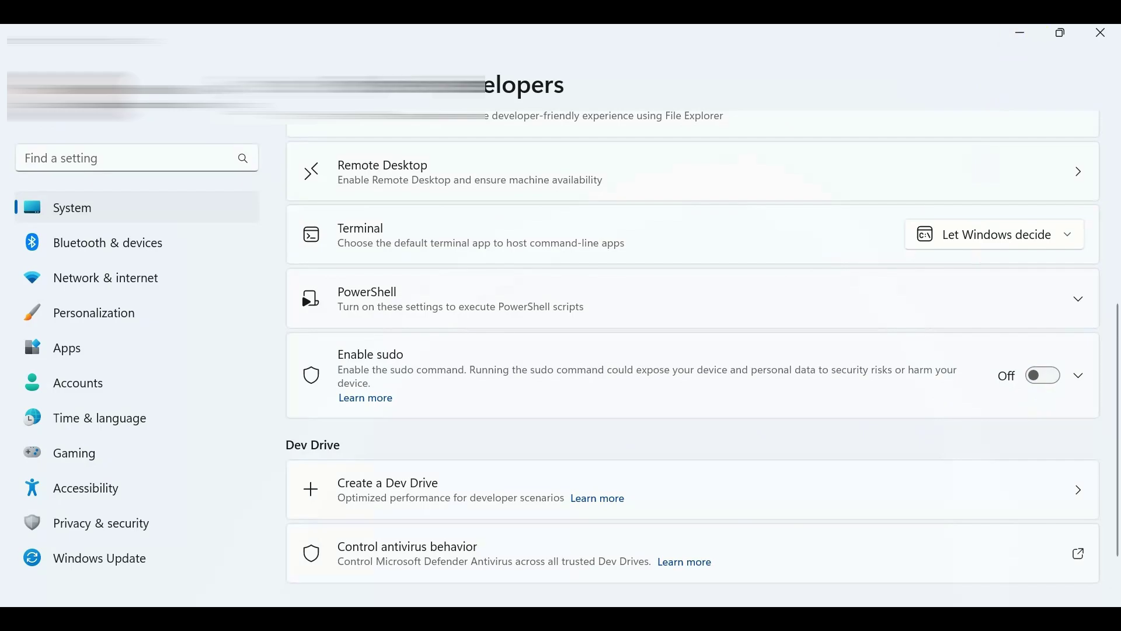
click(1023, 34)
- Archive New folder through Compress to > Additional options using 7zip format and LZMA2 compression
right_click(177, 181)
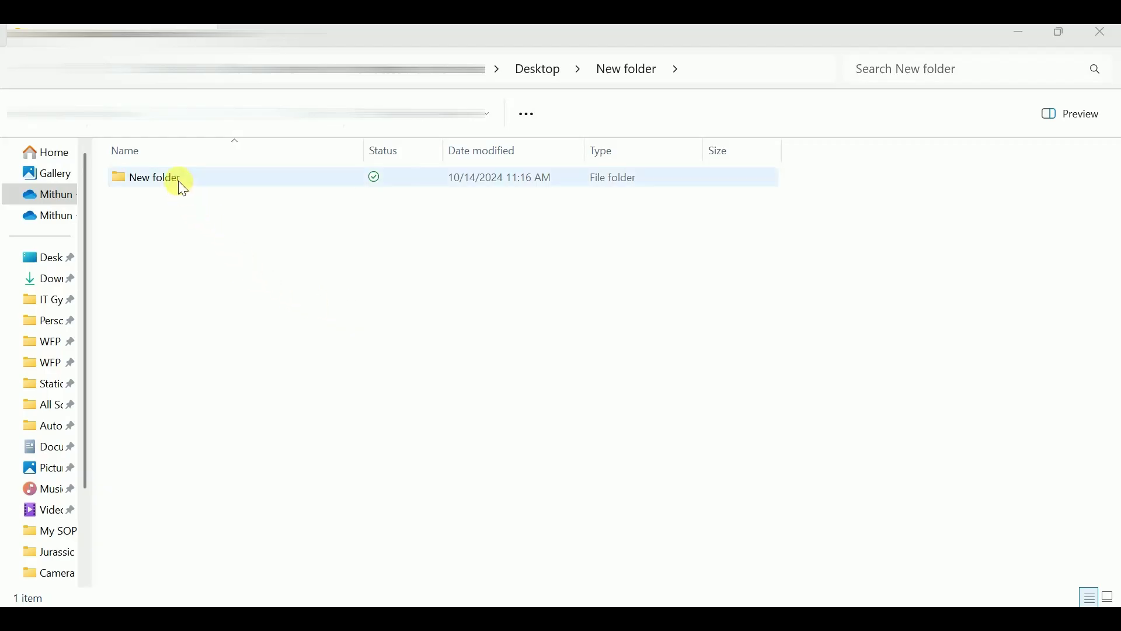
mouse_move(415, 287)
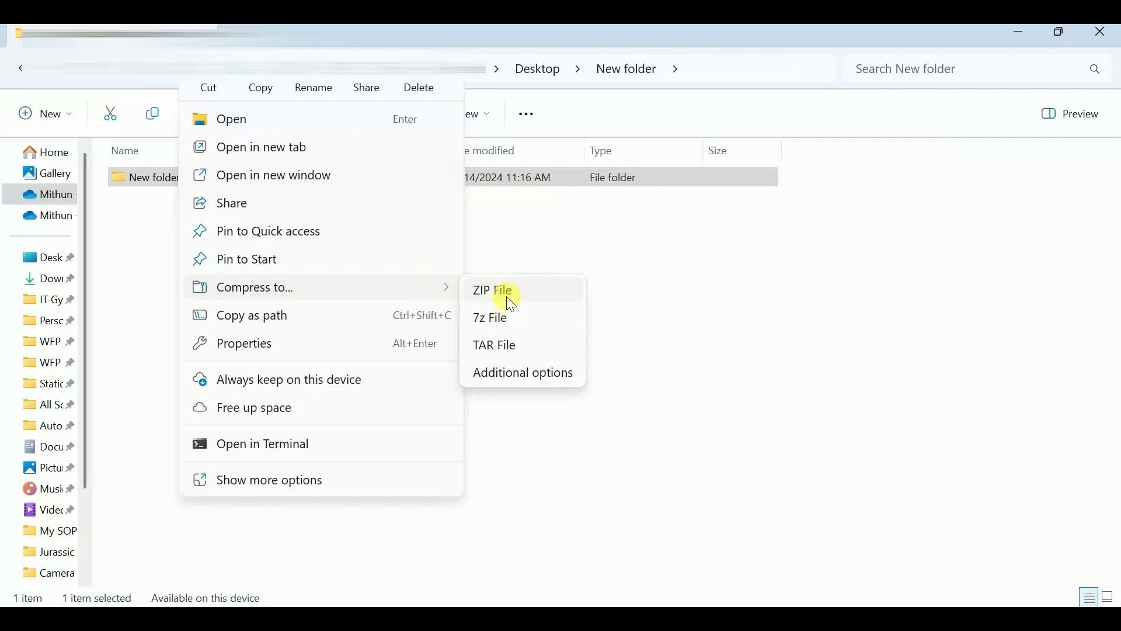
click(512, 373)
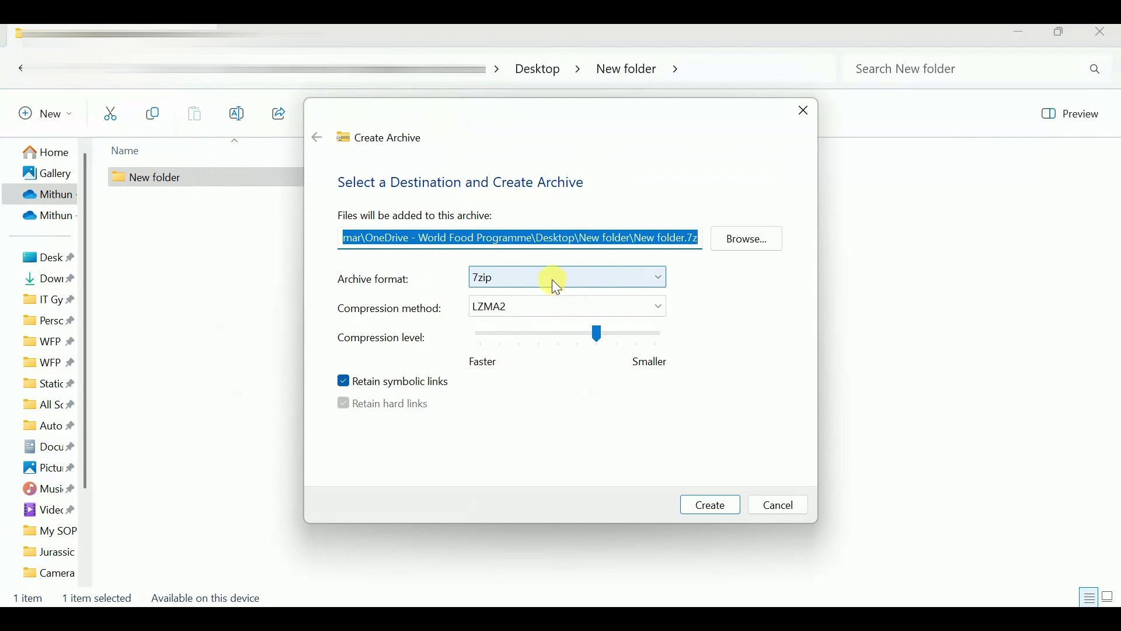
click(552, 279)
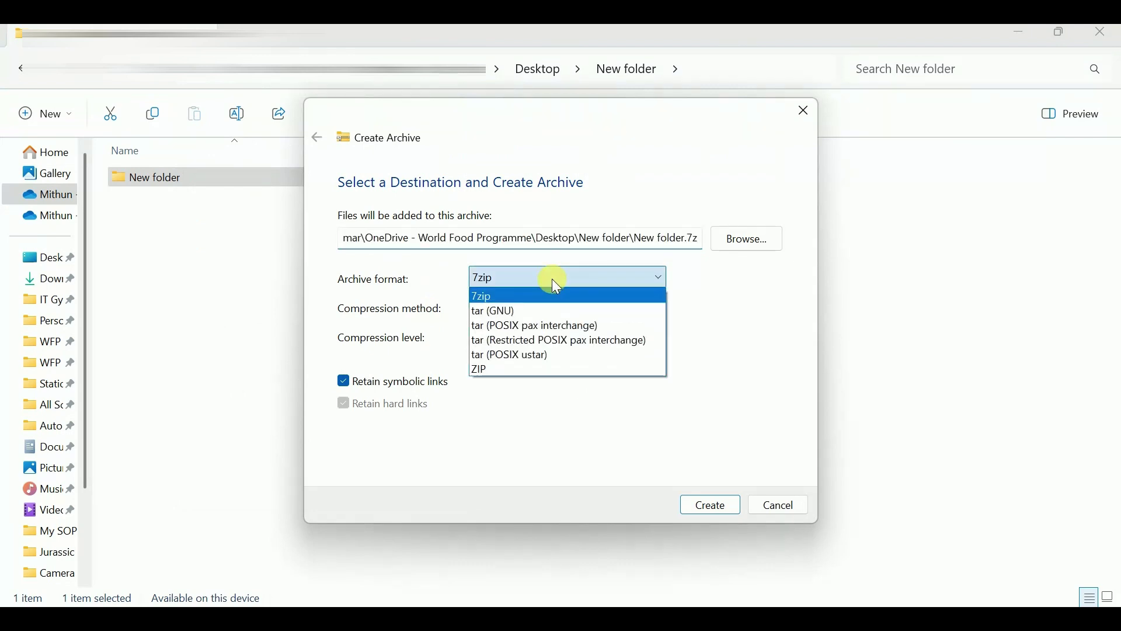
click(523, 435)
click(567, 307)
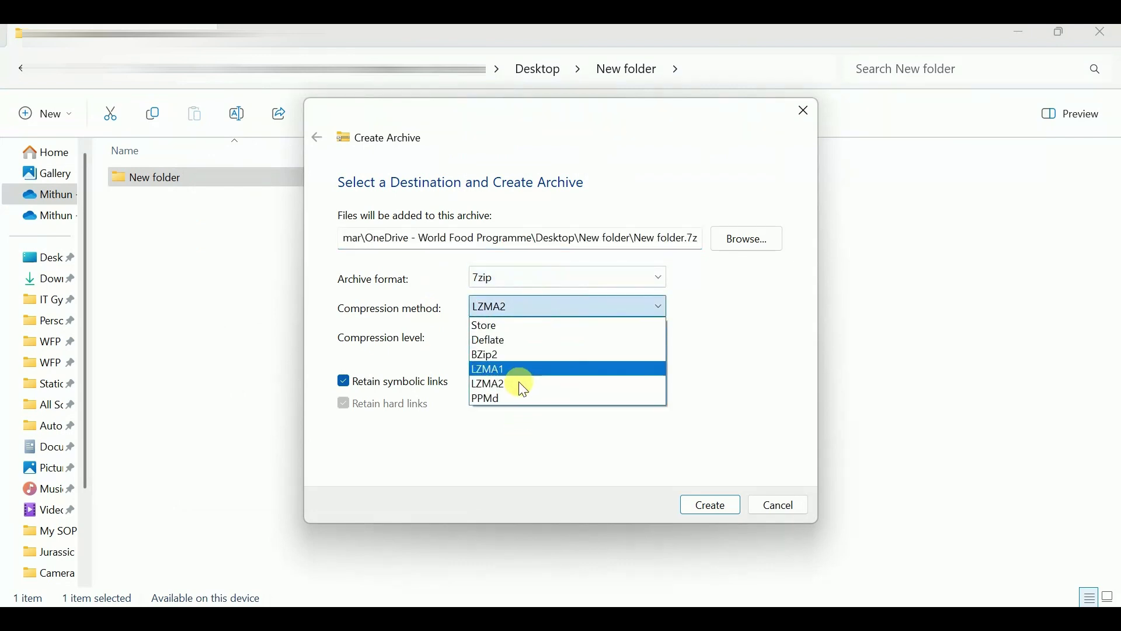
click(524, 428)
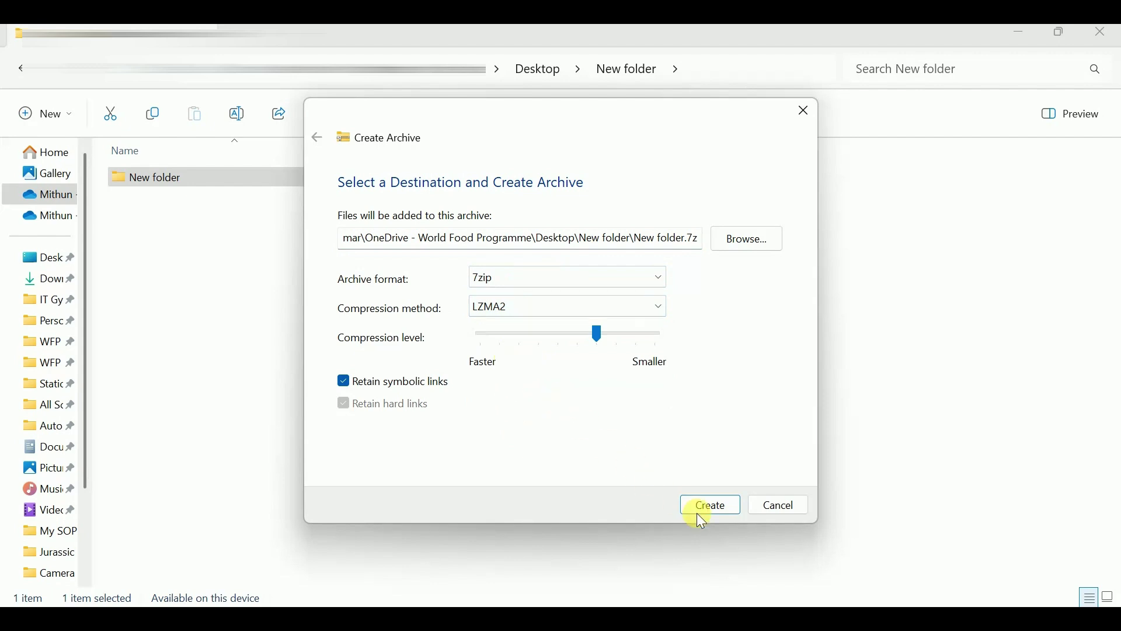
click(781, 507)
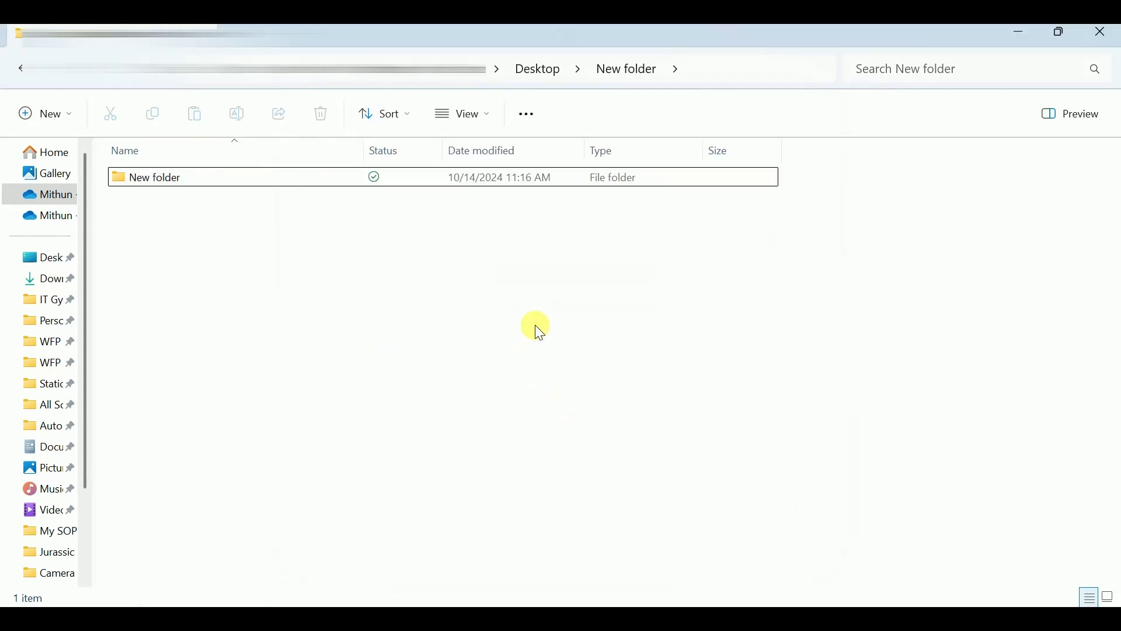